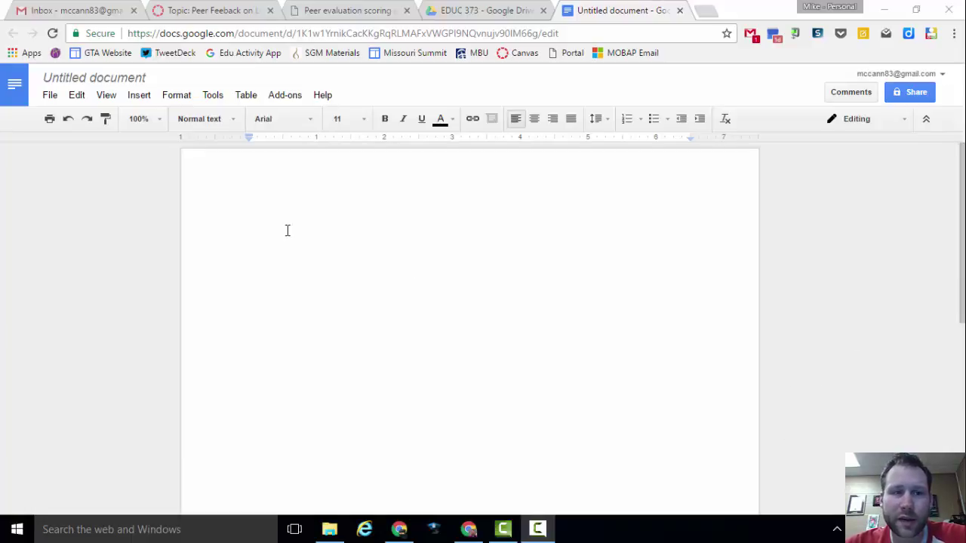
# Name the document "Sharing Demo" and write "Typing on it." in its body.
pyautogui.click(107, 75)
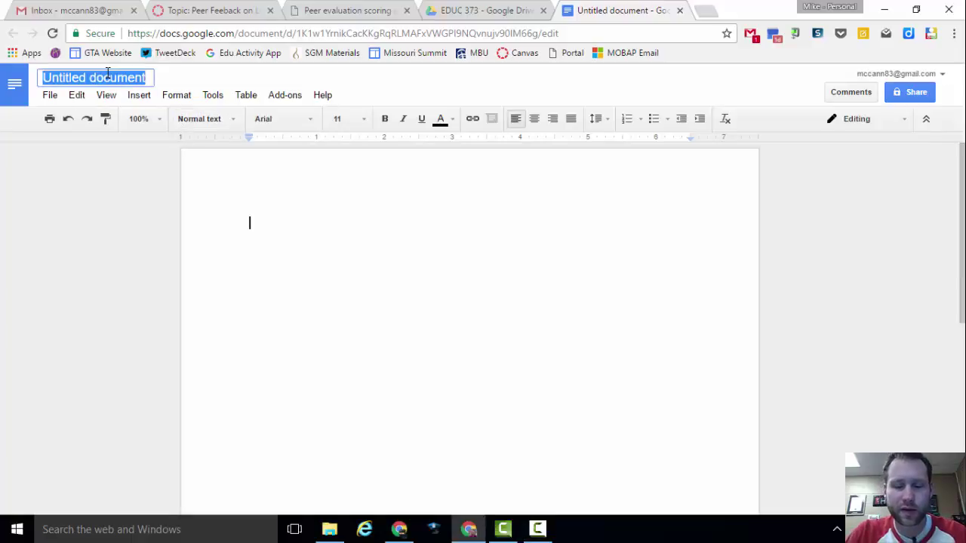
pyautogui.write('Sharing Demo')
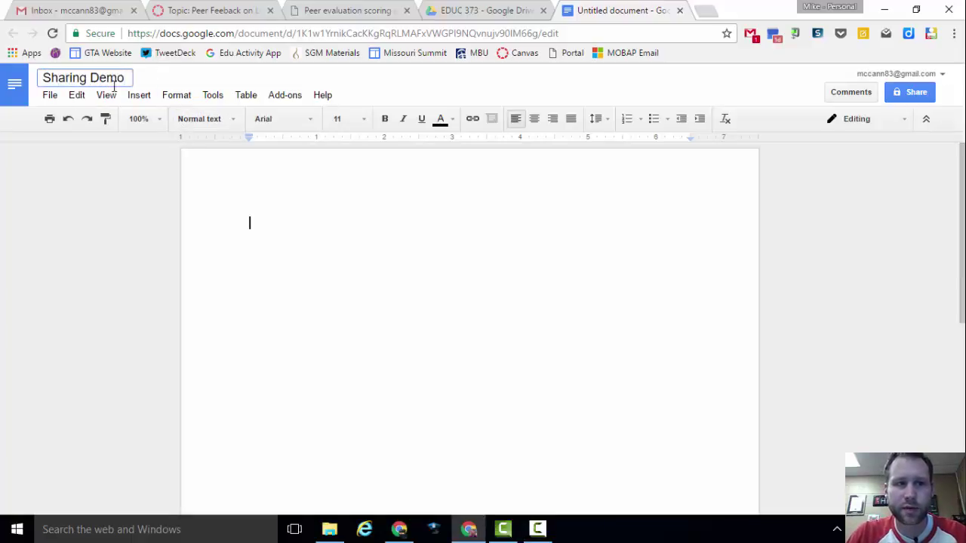
pyautogui.click(304, 206)
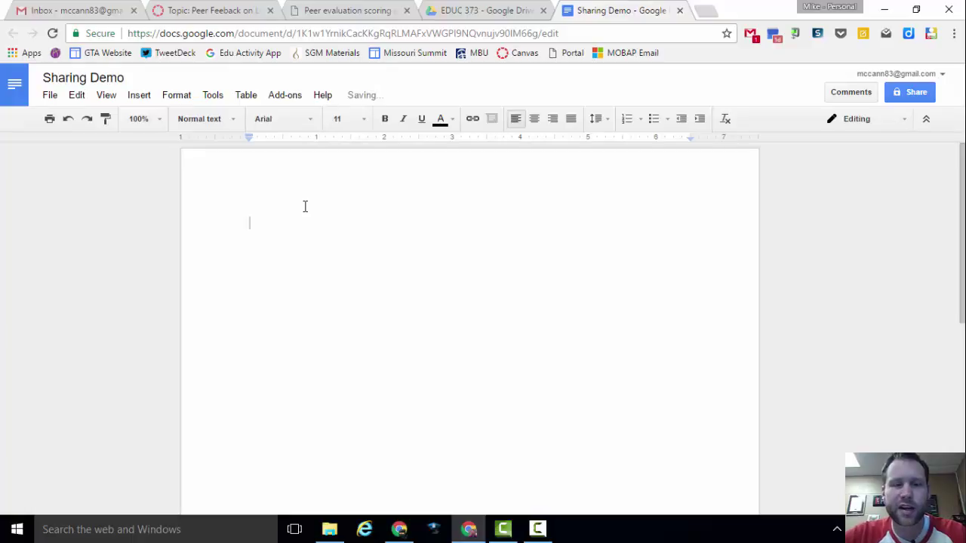
pyautogui.write('ty')
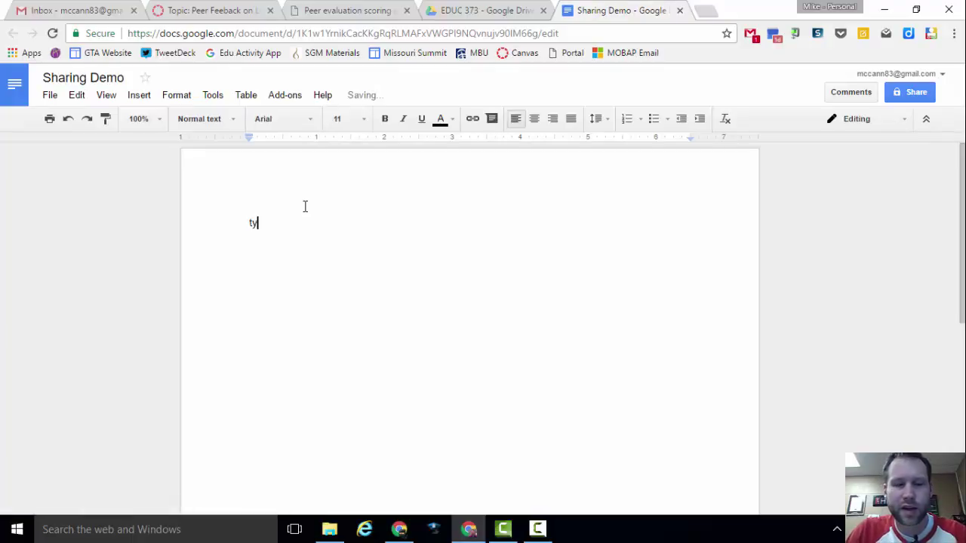
pyautogui.write('ping ')
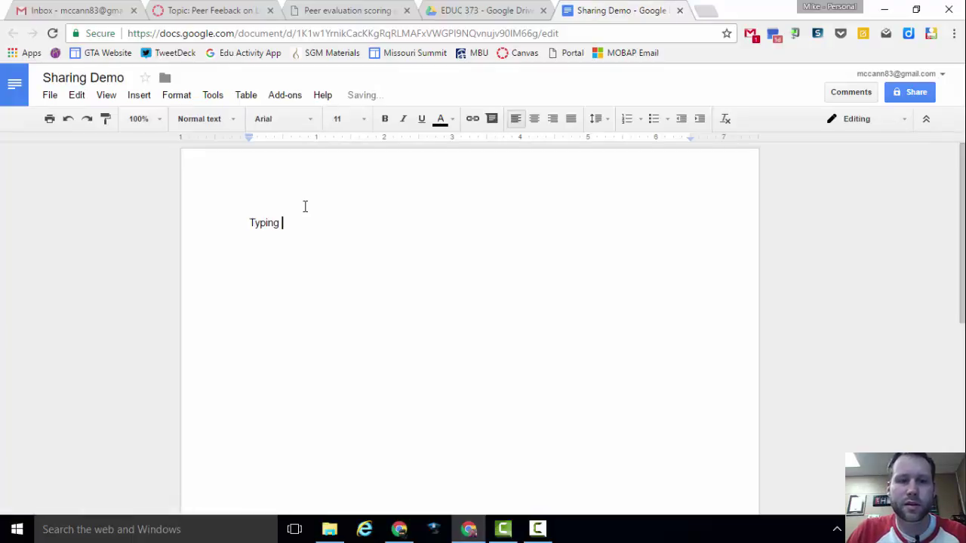
pyautogui.write('on it.')
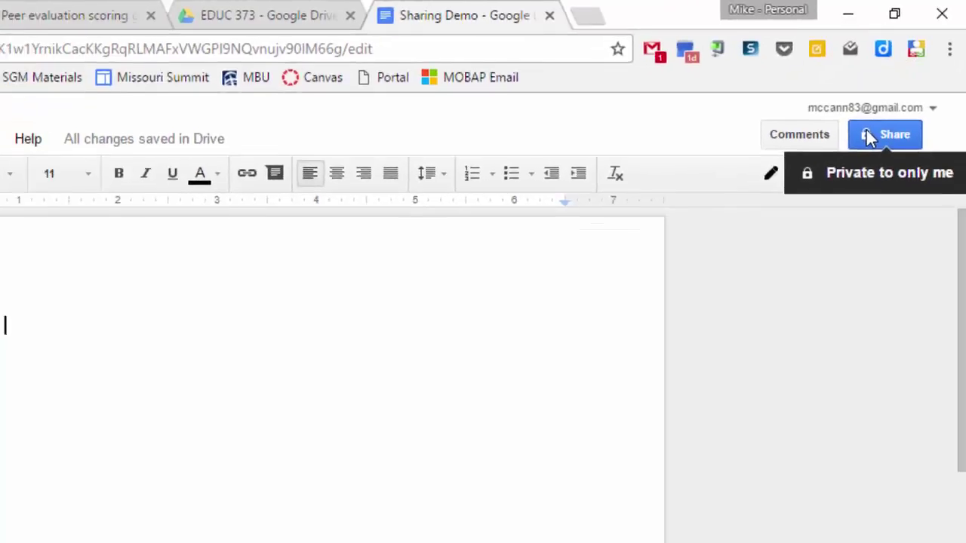
# Open the document's sharing settings and turn on its shareable link.
pyautogui.click(811, 200)
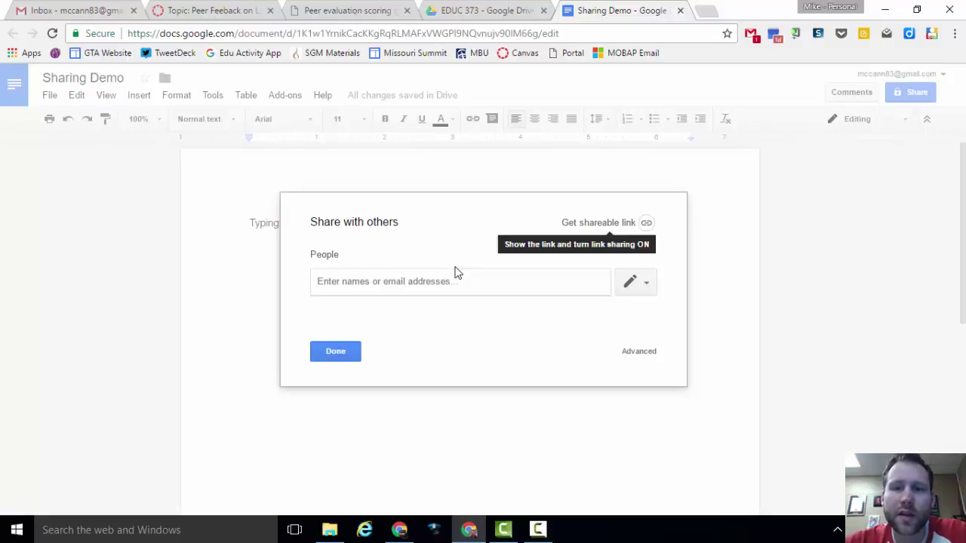
pyautogui.click(608, 224)
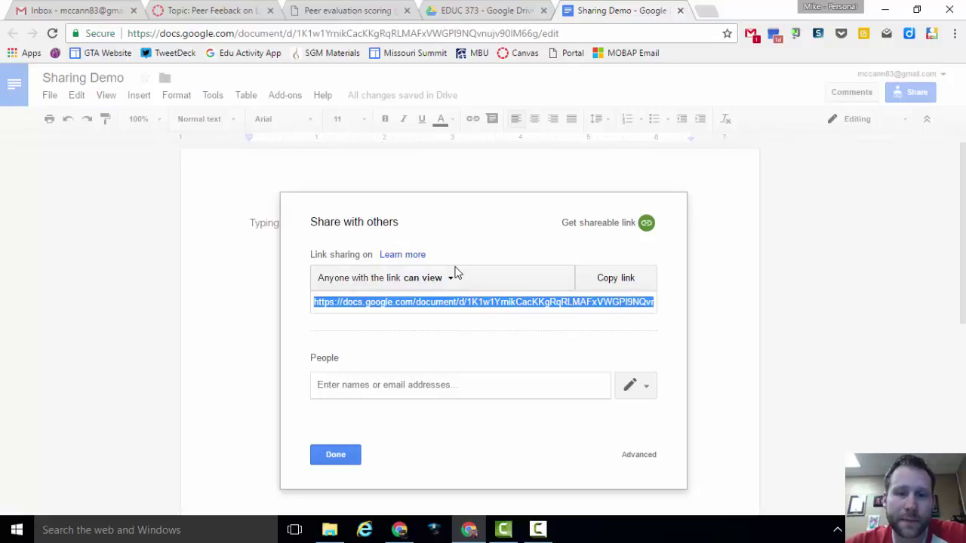
# Examine the access options offered for the shareable link and open the detailed link sharing settings.
pyautogui.click(455, 273)
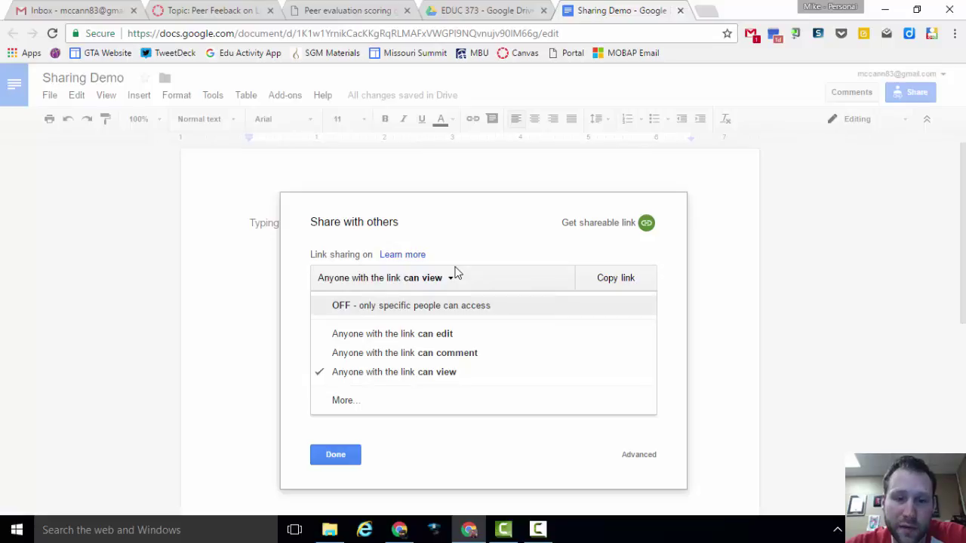
pyautogui.press('Down')
pyautogui.press('Down')
pyautogui.press('Down')
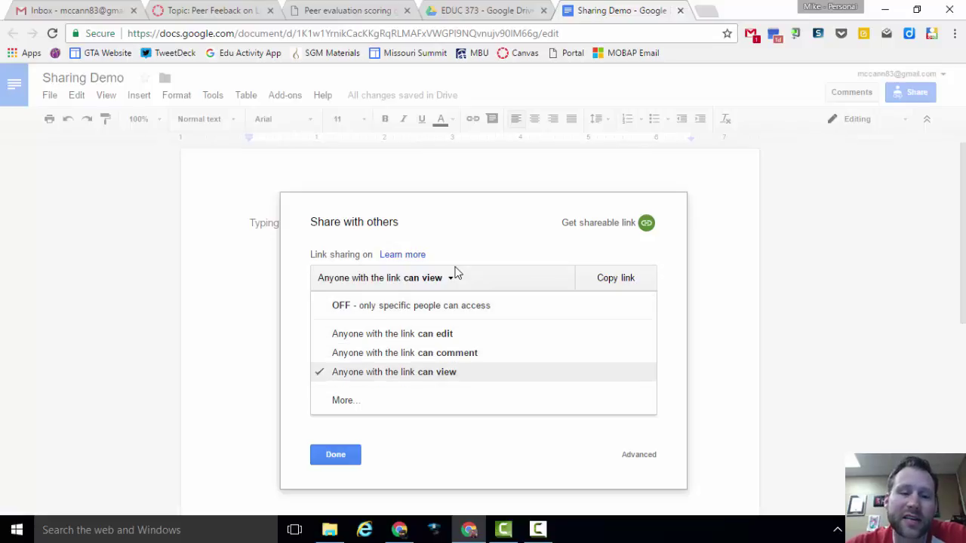
pyautogui.press('Up')
pyautogui.press('Up')
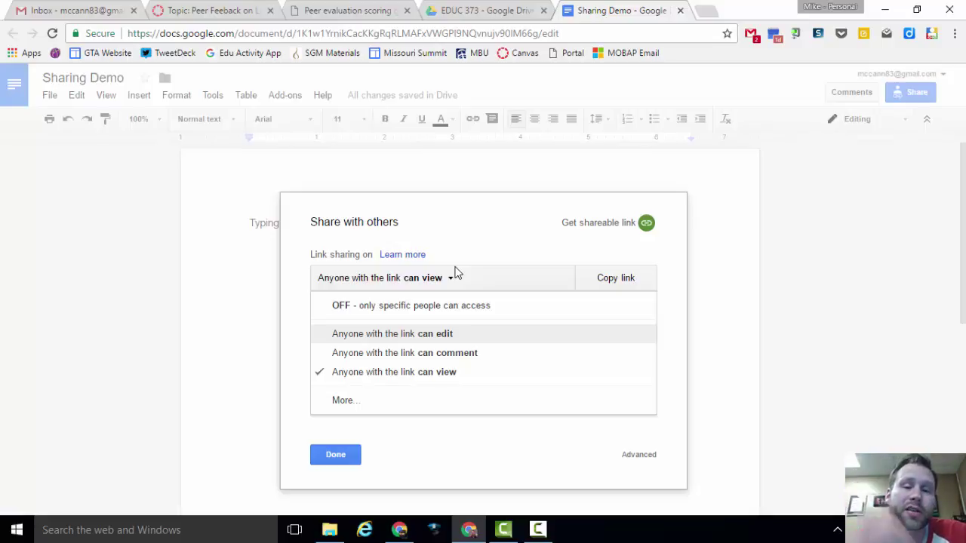
pyautogui.press('Down')
pyautogui.press('Down')
pyautogui.press('Down')
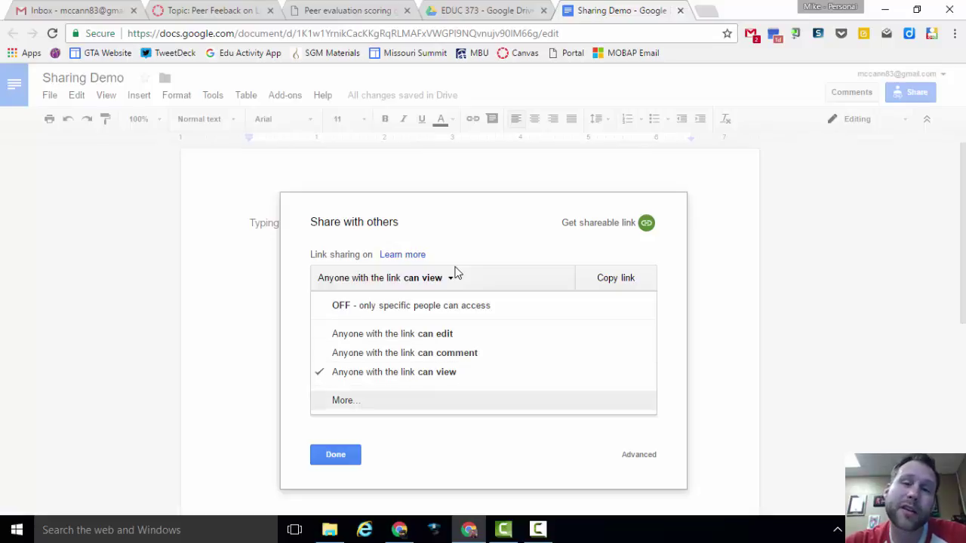
pyautogui.press('Return')
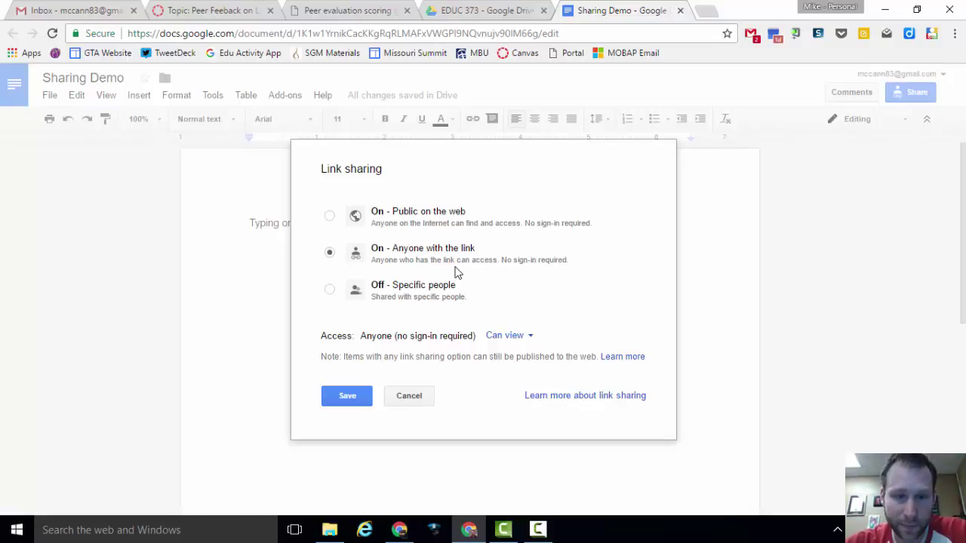
# Try the Can edit access level for anyone with the link and return it to Can view.
pyautogui.press('Return')
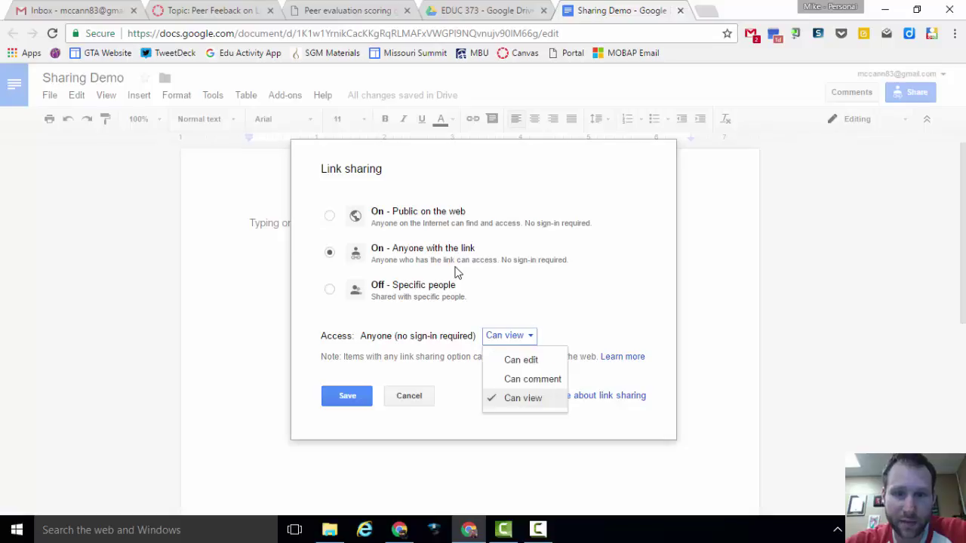
pyautogui.press('Down')
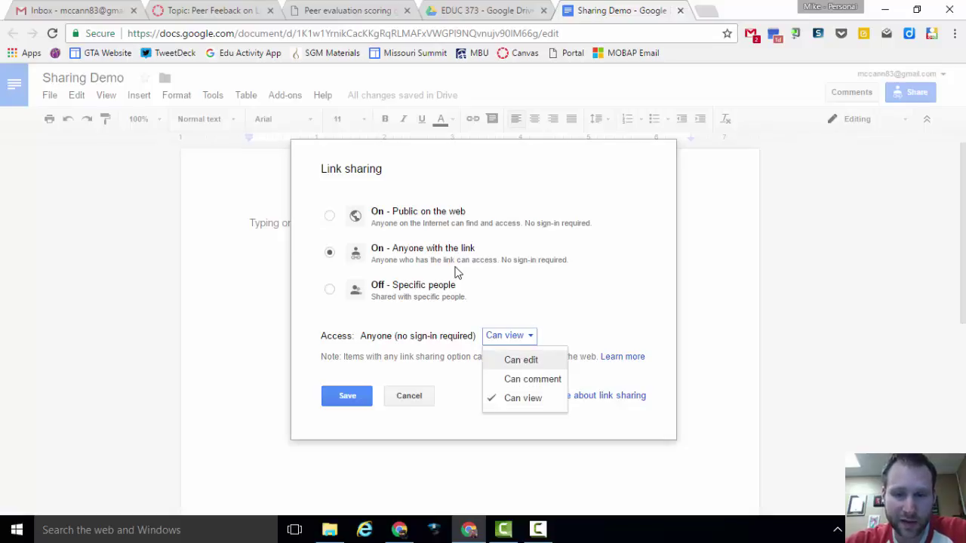
pyautogui.press('Return')
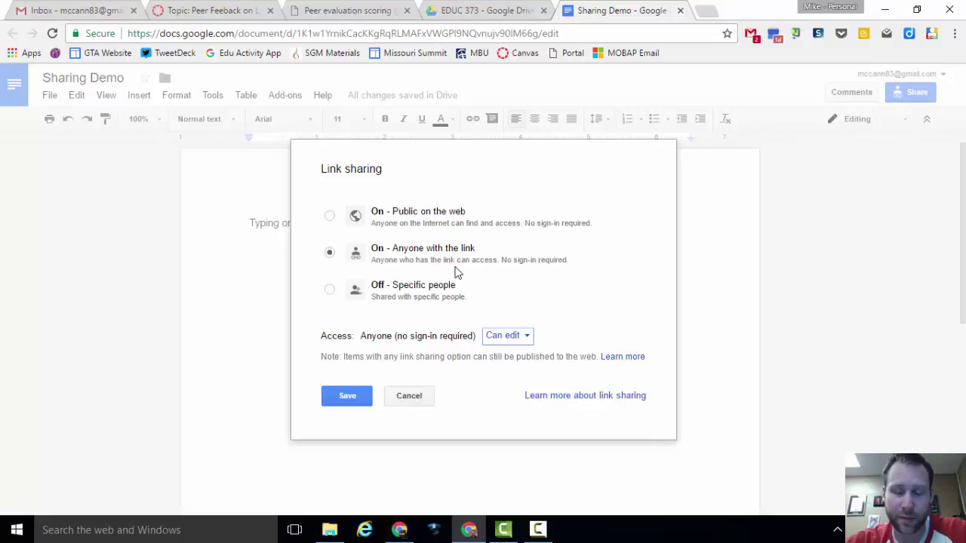
pyautogui.press('Return')
pyautogui.press('Down')
pyautogui.press('Down')
pyautogui.press('Return')
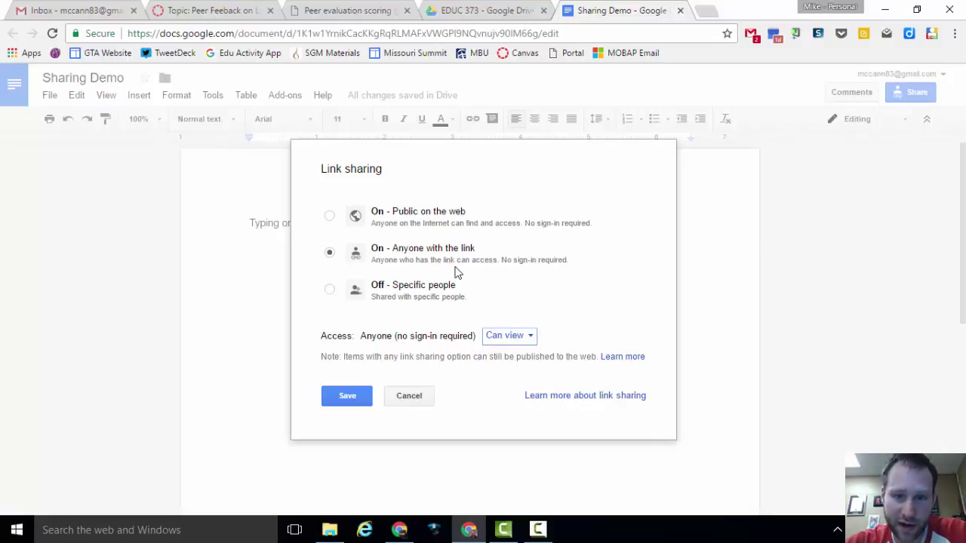
# Try the Can comment and Can edit access levels, and switch link sharing to Public on the web.
pyautogui.press('Return')
pyautogui.press('Up')
pyautogui.press('Return')
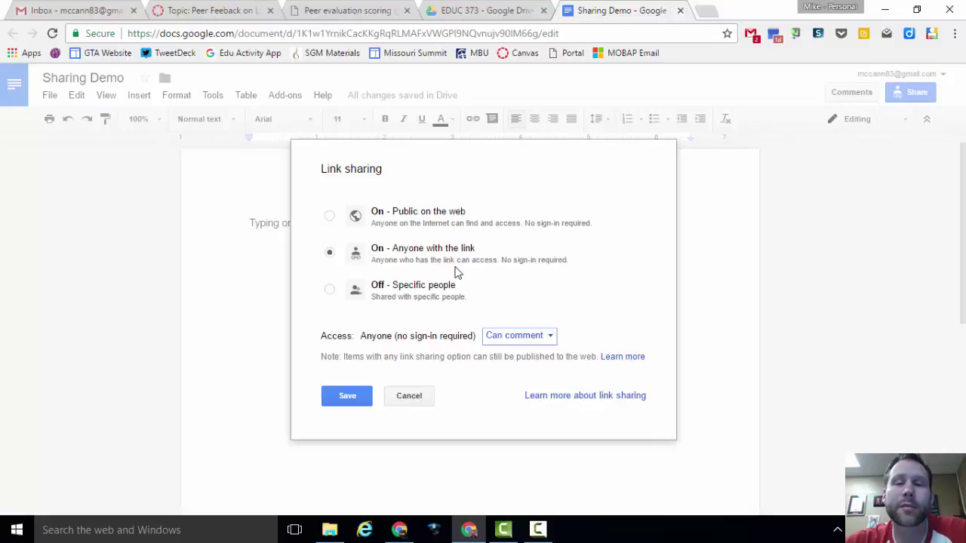
pyautogui.press('Return')
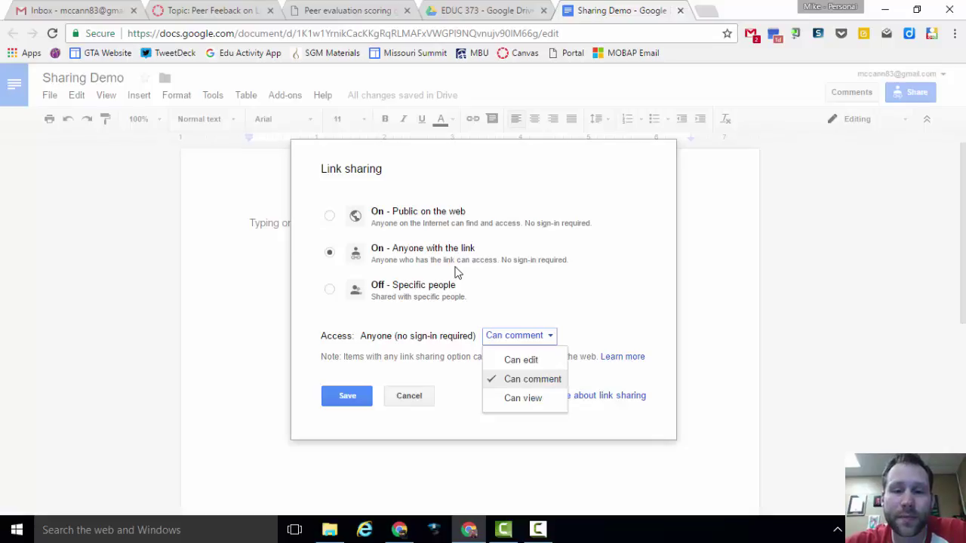
pyautogui.press('Up')
pyautogui.press('Return')
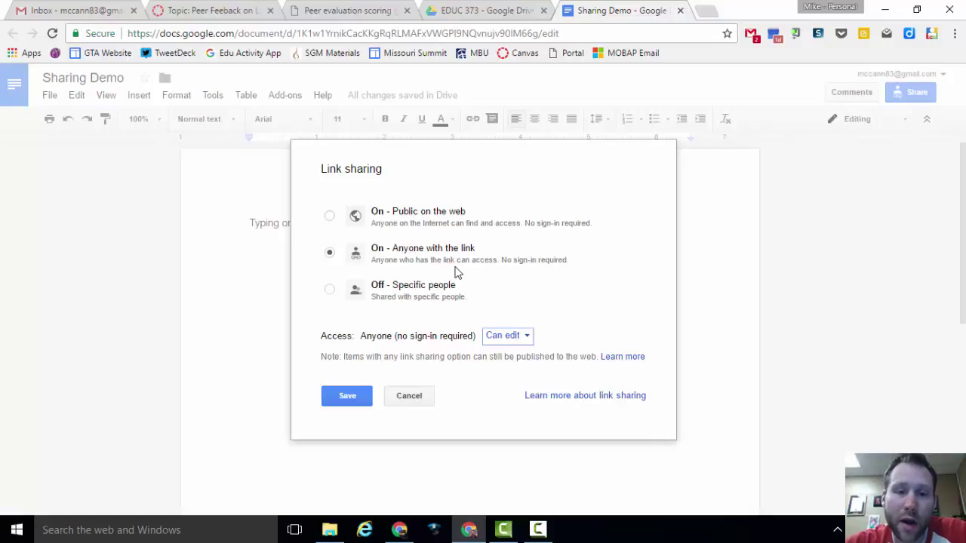
pyautogui.click(330, 216)
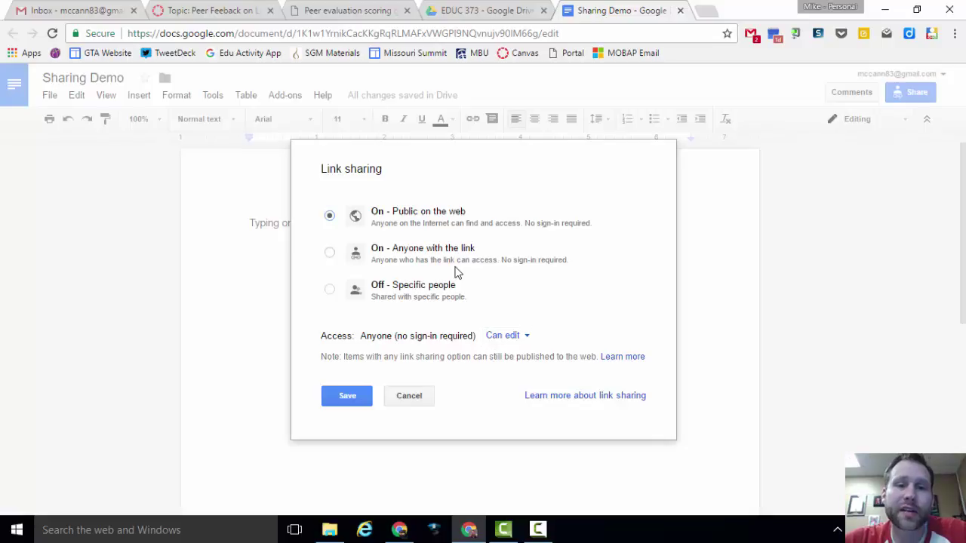
# Set link sharing to Anyone with the link with Can view access and save the settings.
pyautogui.click(455, 268)
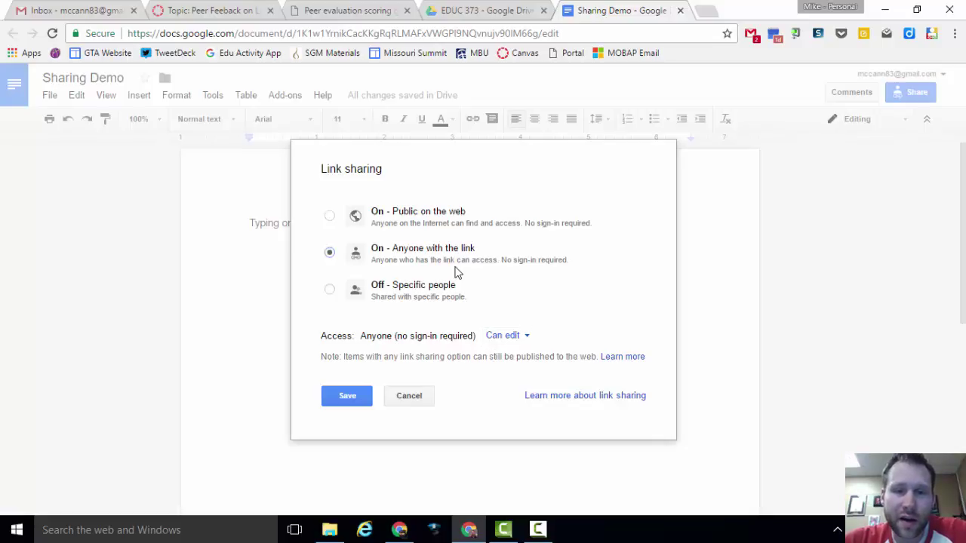
pyautogui.press('Tab')
pyautogui.press('Down')
pyautogui.press('Down')
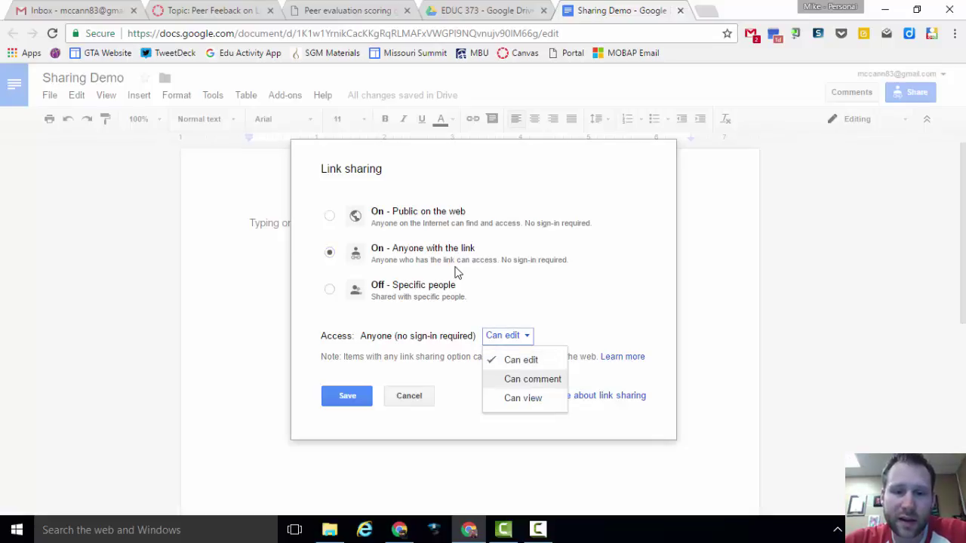
pyautogui.press('Down')
pyautogui.press('Return')
pyautogui.press('Tab')
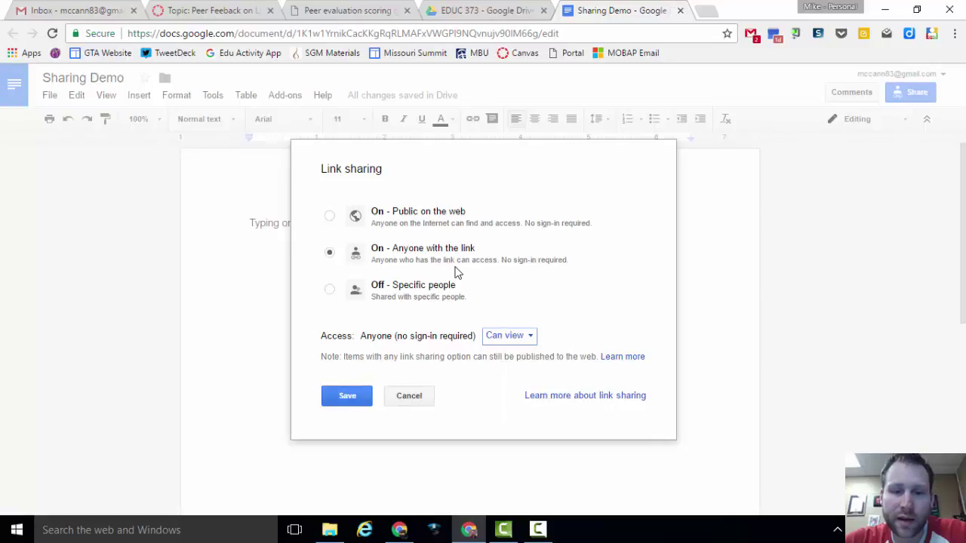
pyautogui.press('Return')
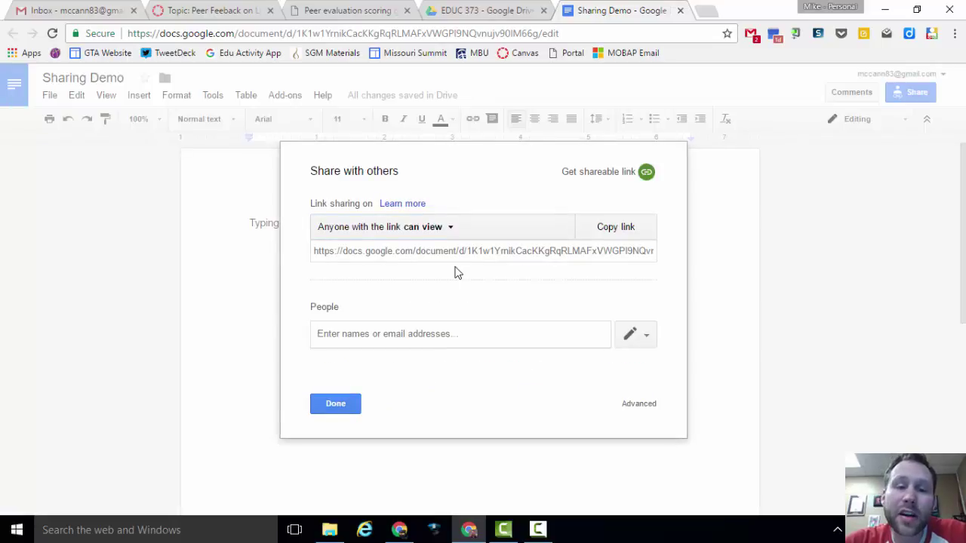
# Copy the document's sharing link and finish sharing.
pyautogui.hotkey('shift', 'Tab')
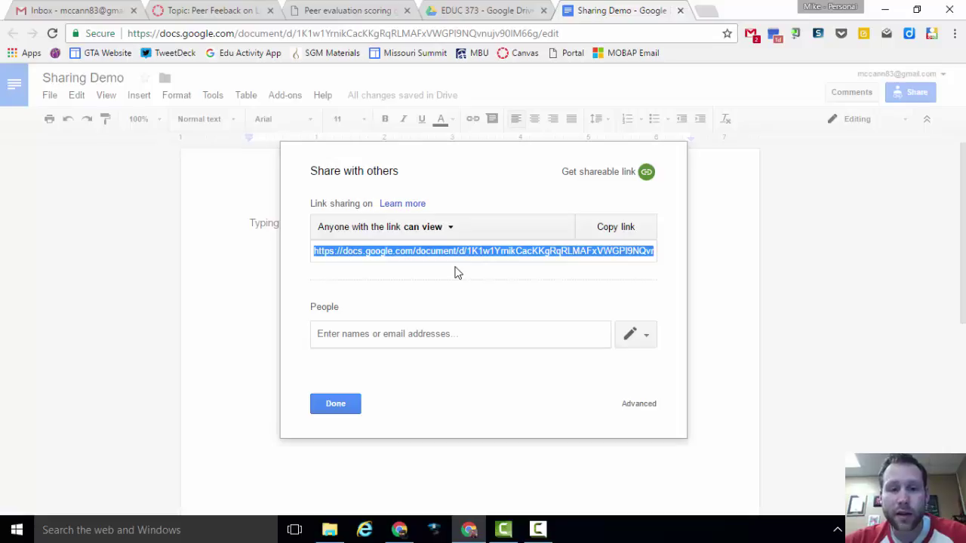
pyautogui.rightClick(455, 267)
pyautogui.click(455, 267)
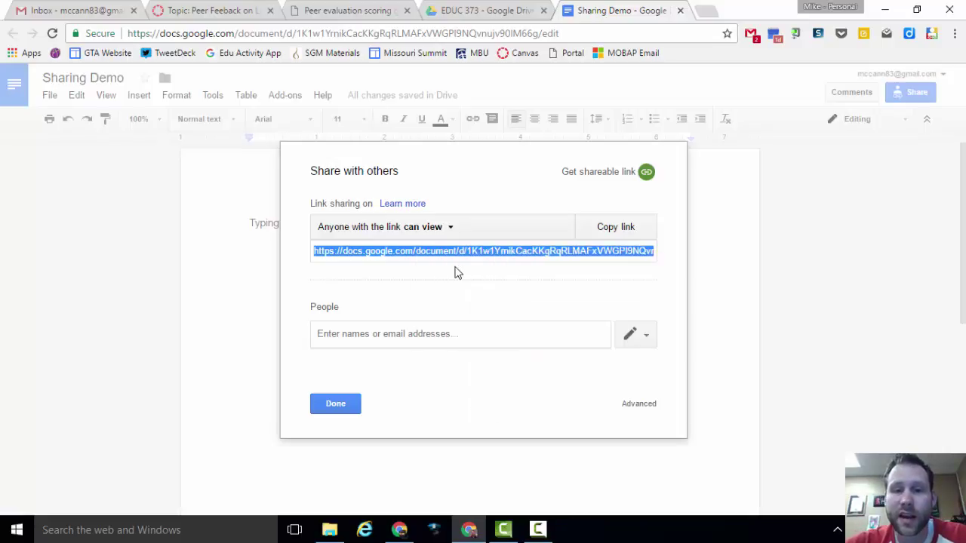
pyautogui.click(335, 404)
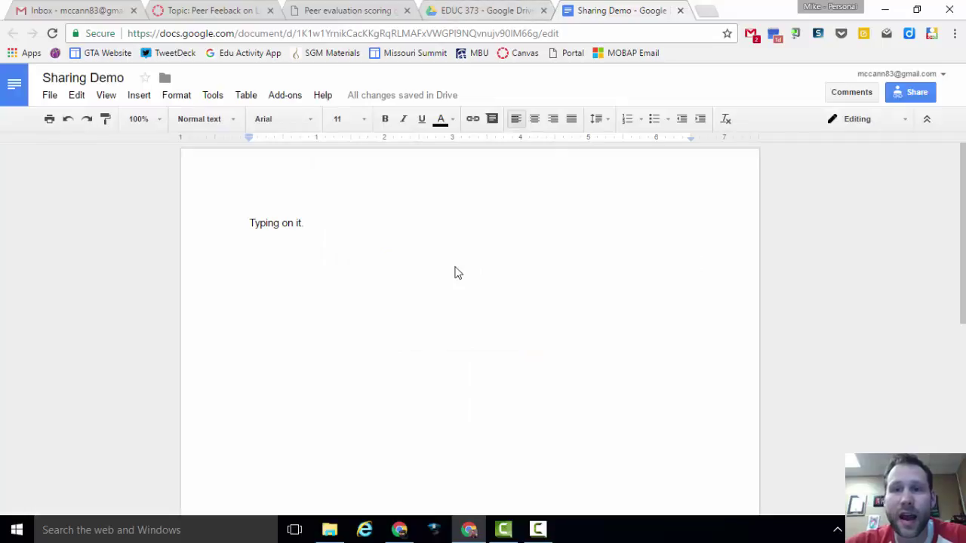
# Open the copied sharing link in a new browser tab.
pyautogui.click(706, 10)
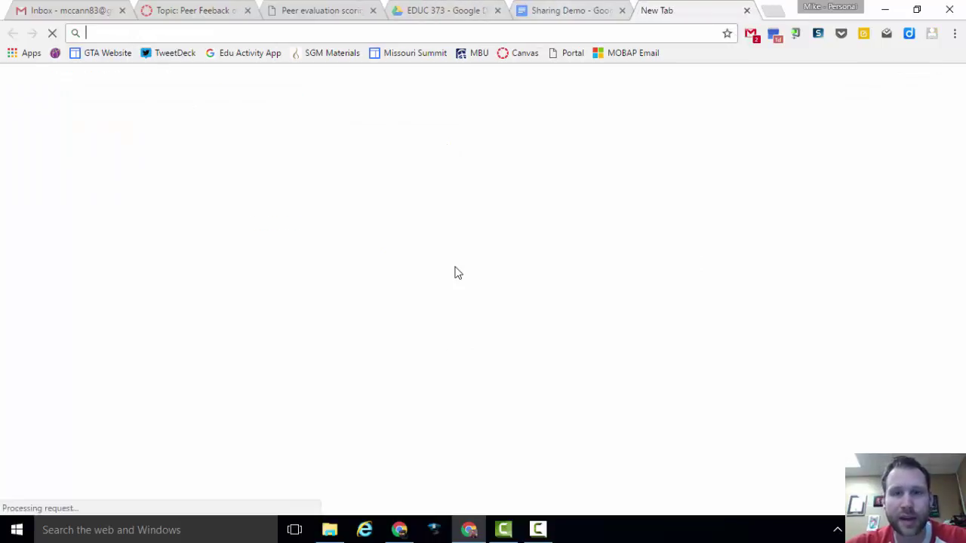
pyautogui.rightClick(542, 34)
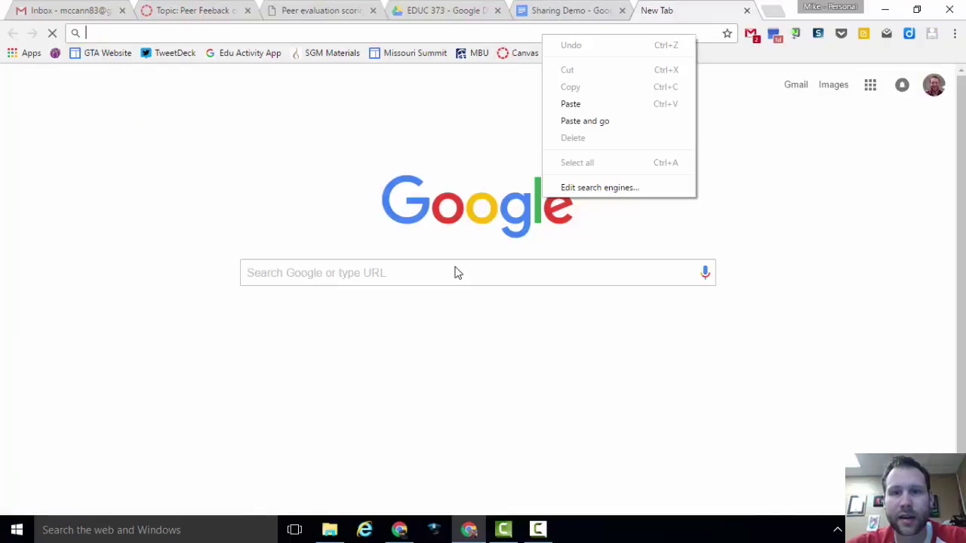
pyautogui.click(578, 104)
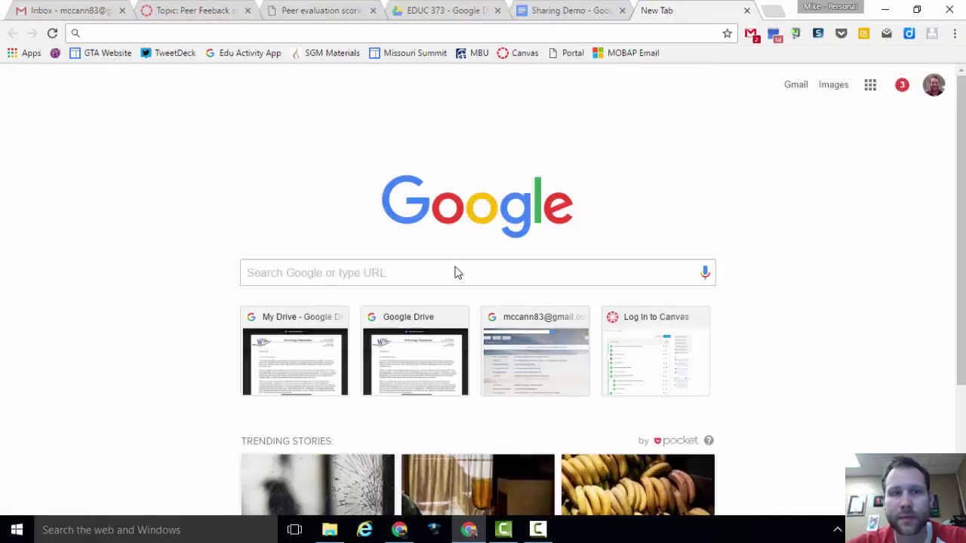
pyautogui.press('Return')
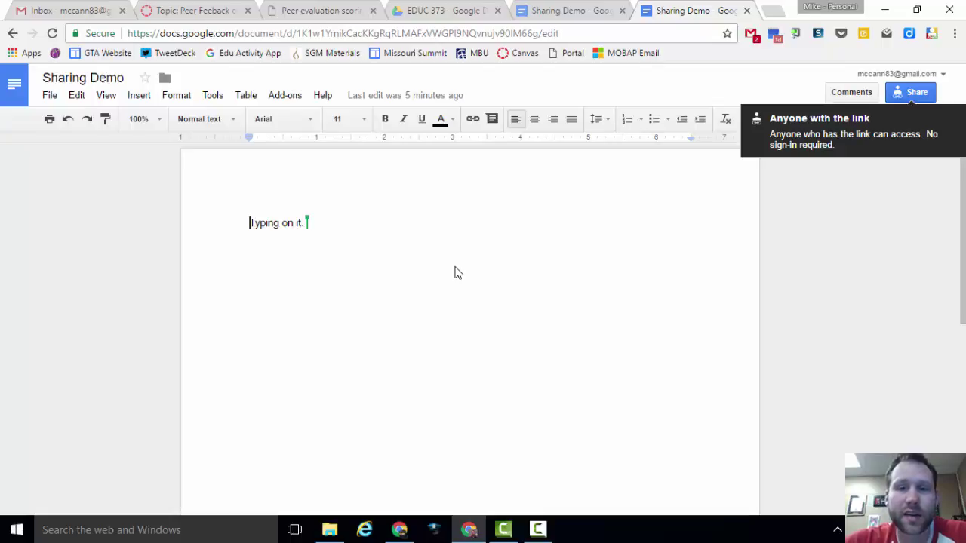
# Turn link sharing off so that only specific people can access the document, and close the sharing settings.
pyautogui.click(910, 92)
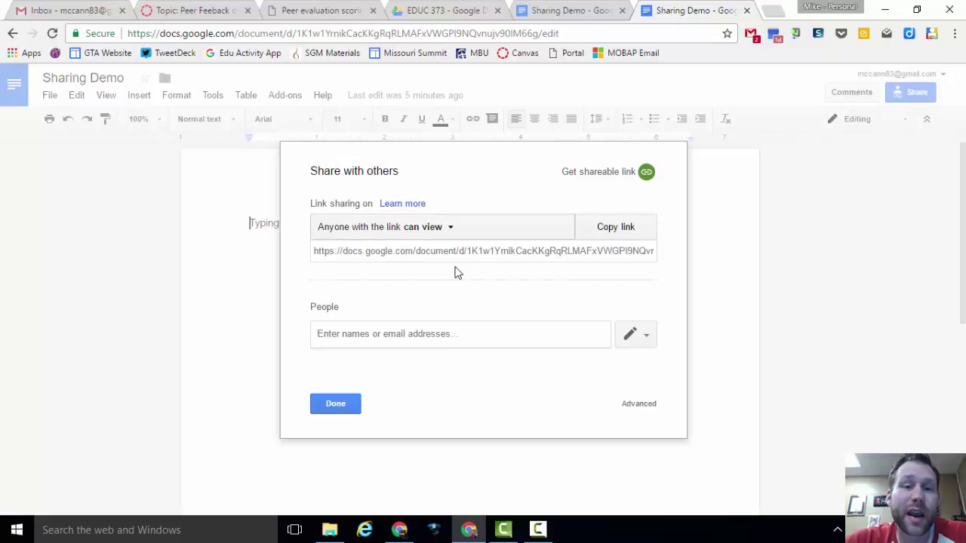
pyautogui.click(455, 268)
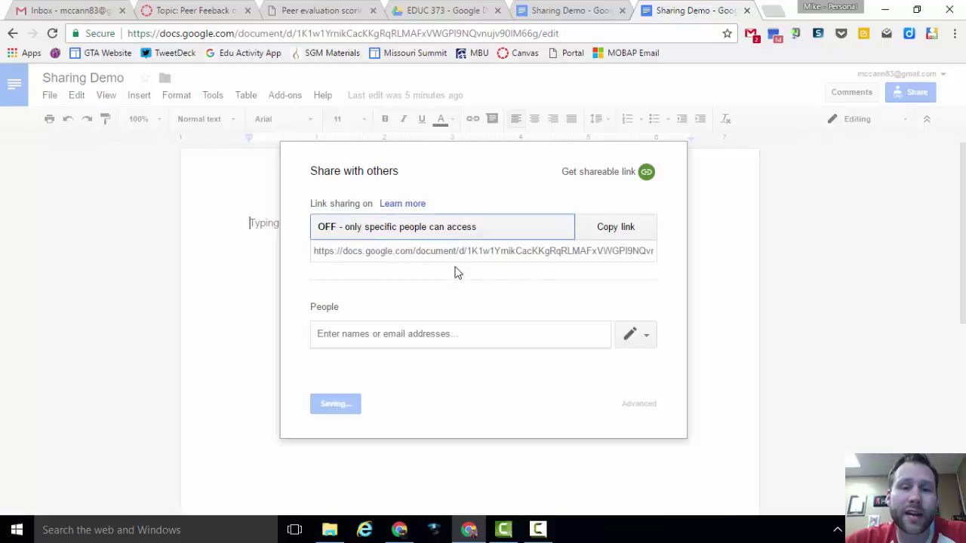
pyautogui.press('Escape')
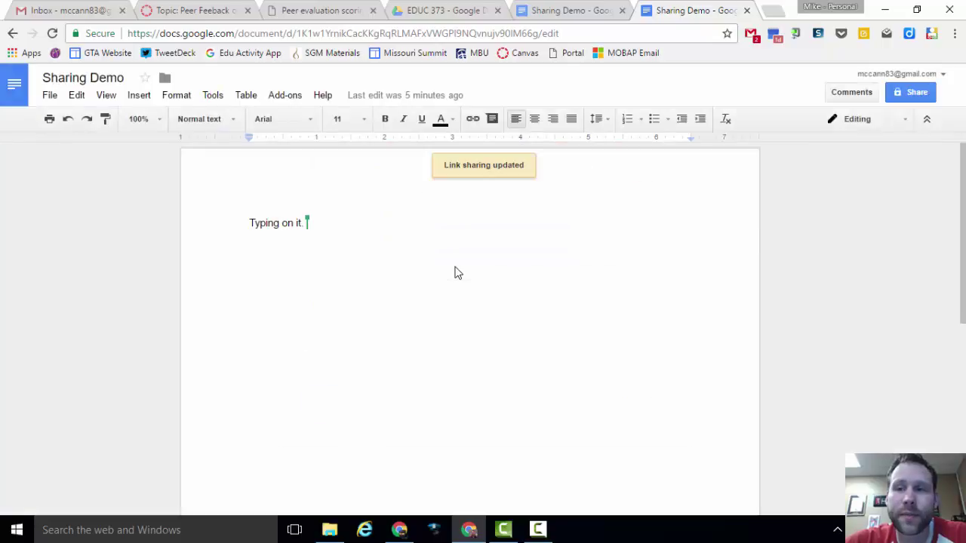